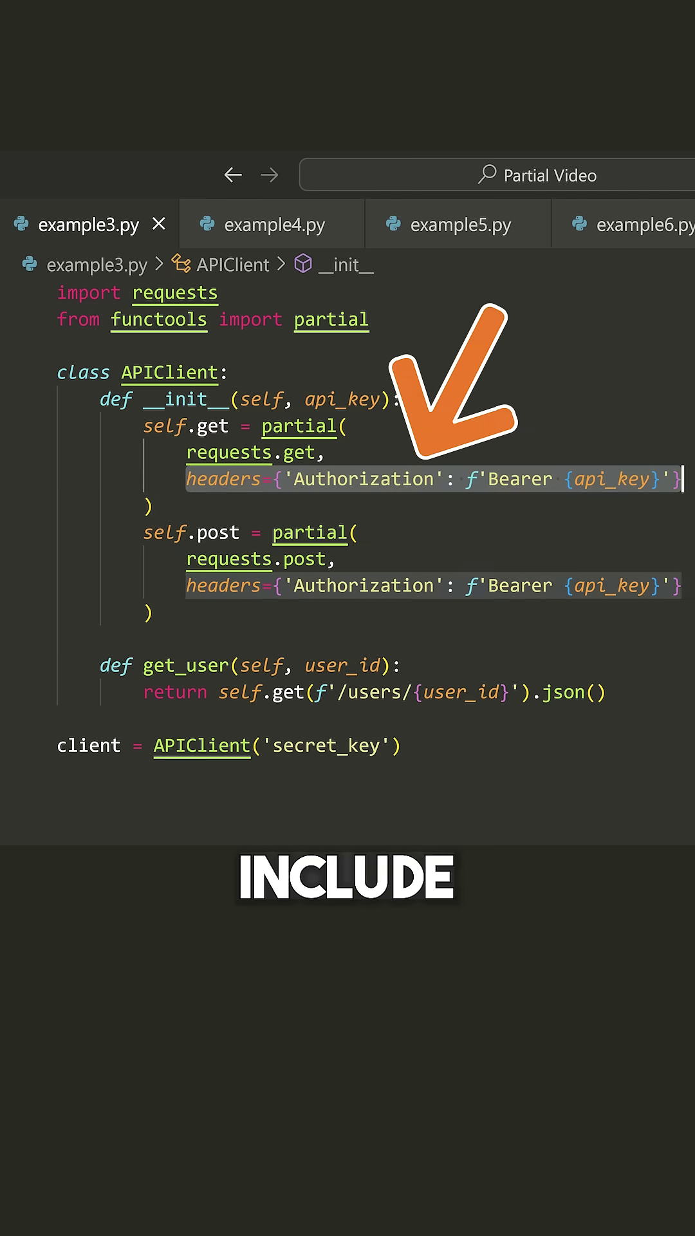
- Highlight the self.get and self.post wrappers of requests.get/post and their Authorization headers
{"action": "double_click", "coordinate": [212, 426]}
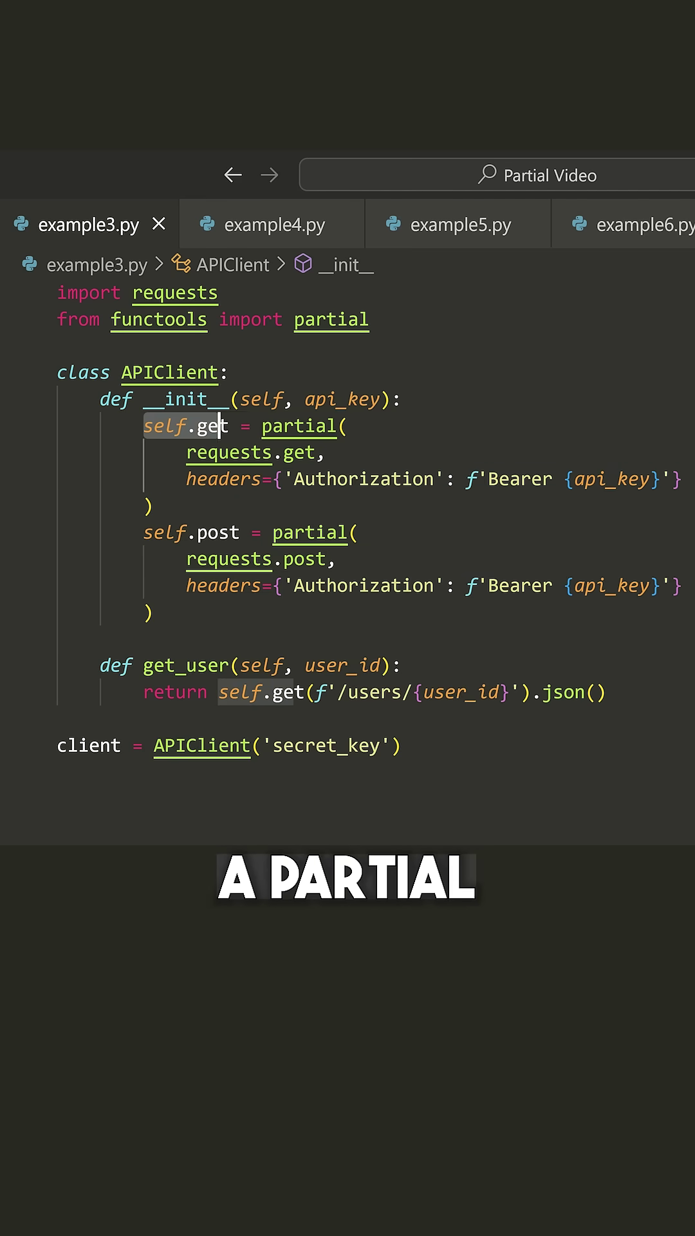
{"action": "double_click", "coordinate": [251, 452]}
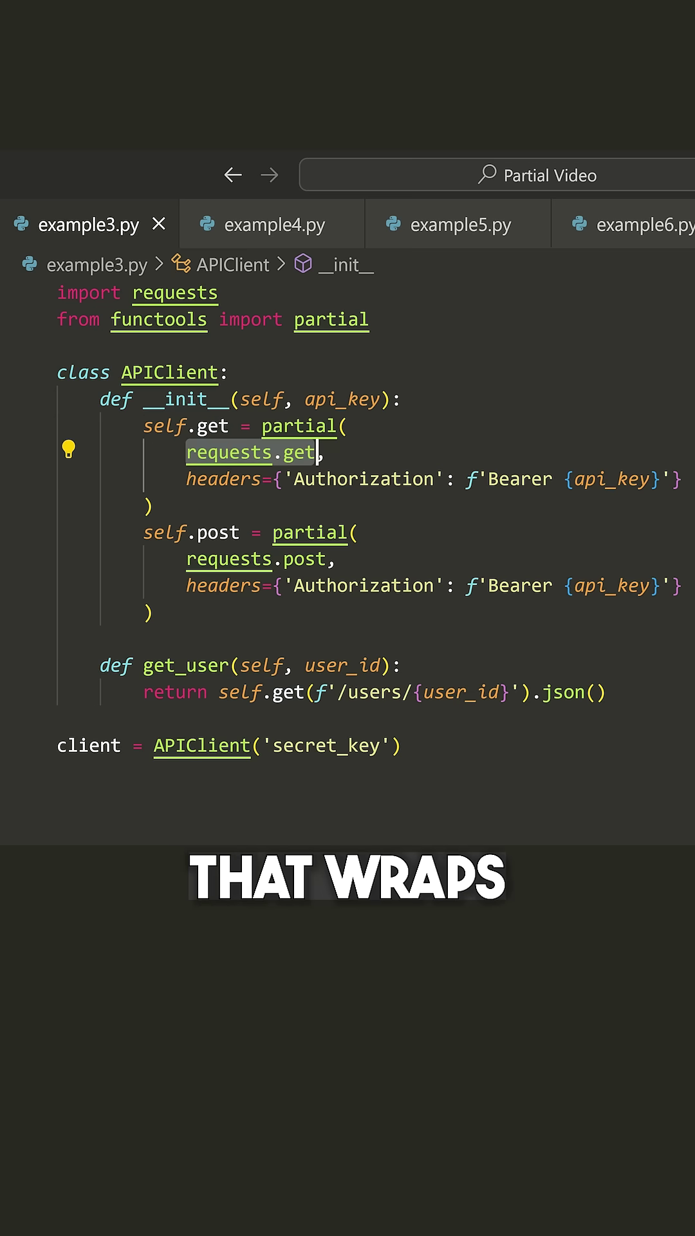
{"action": "double_click", "coordinate": [194, 533]}
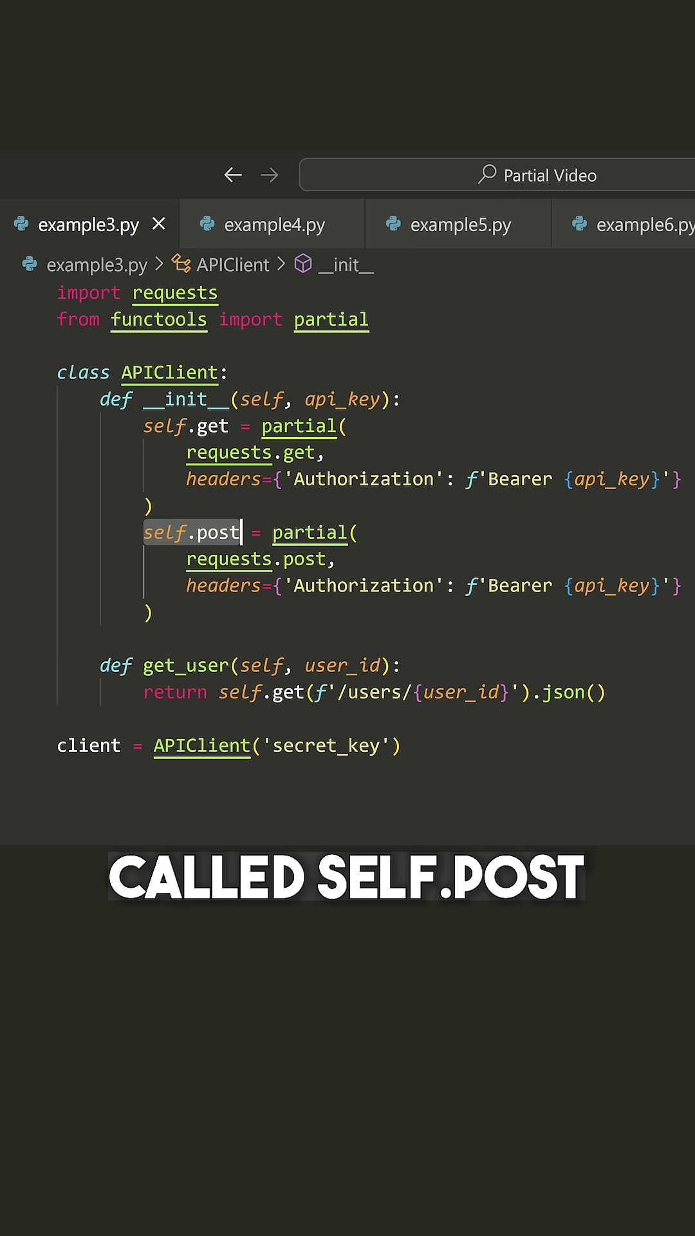
{"action": "double_click", "coordinate": [255, 558]}
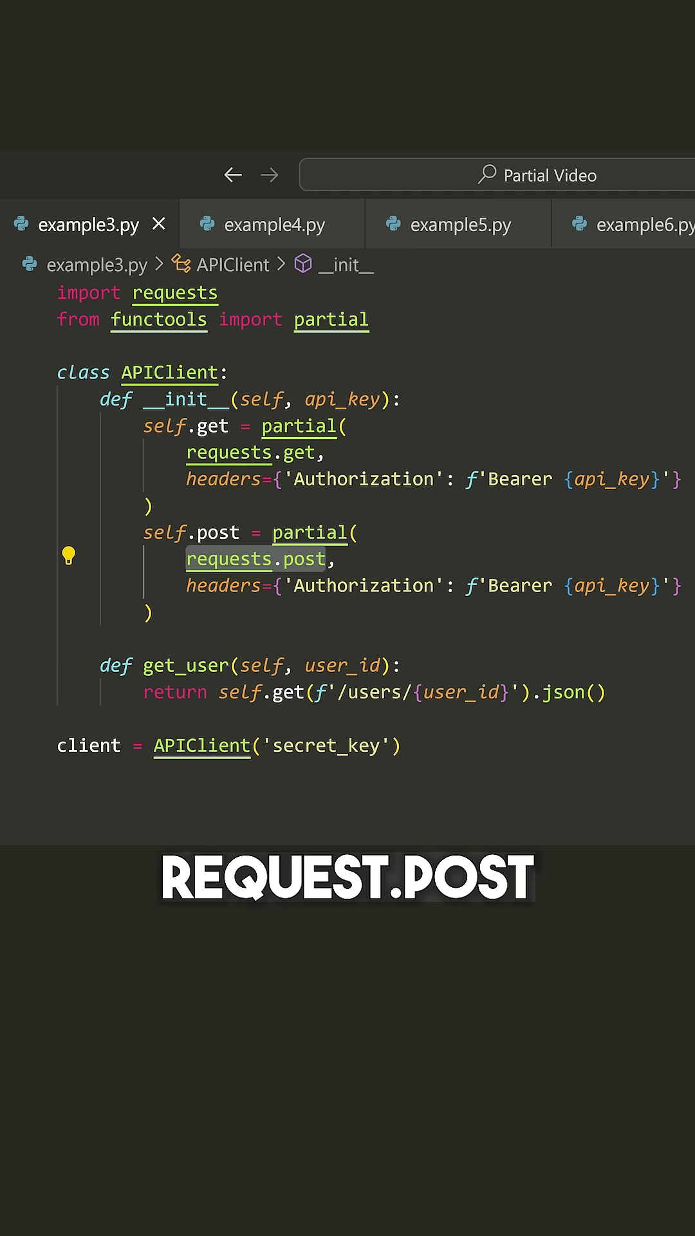
{"action": "left_click", "coordinate": [149, 612]}
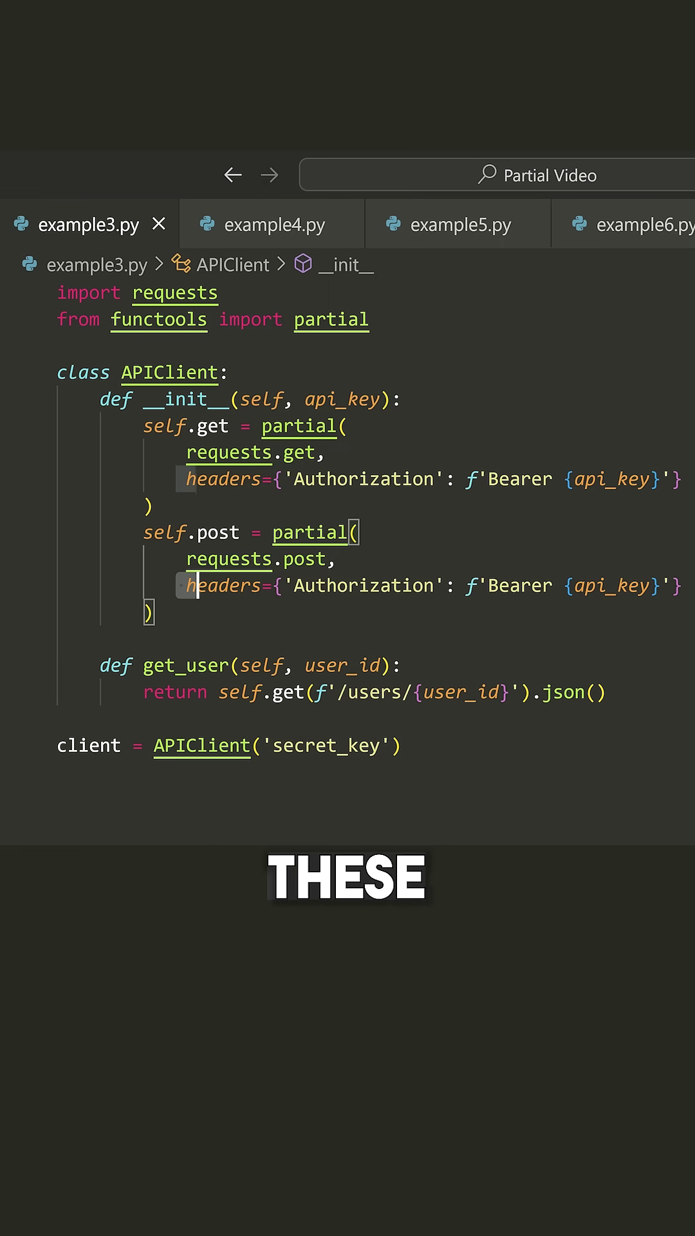
{"action": "left_click_drag", "start_coordinate": [683, 585], "coordinate": [187, 586]}
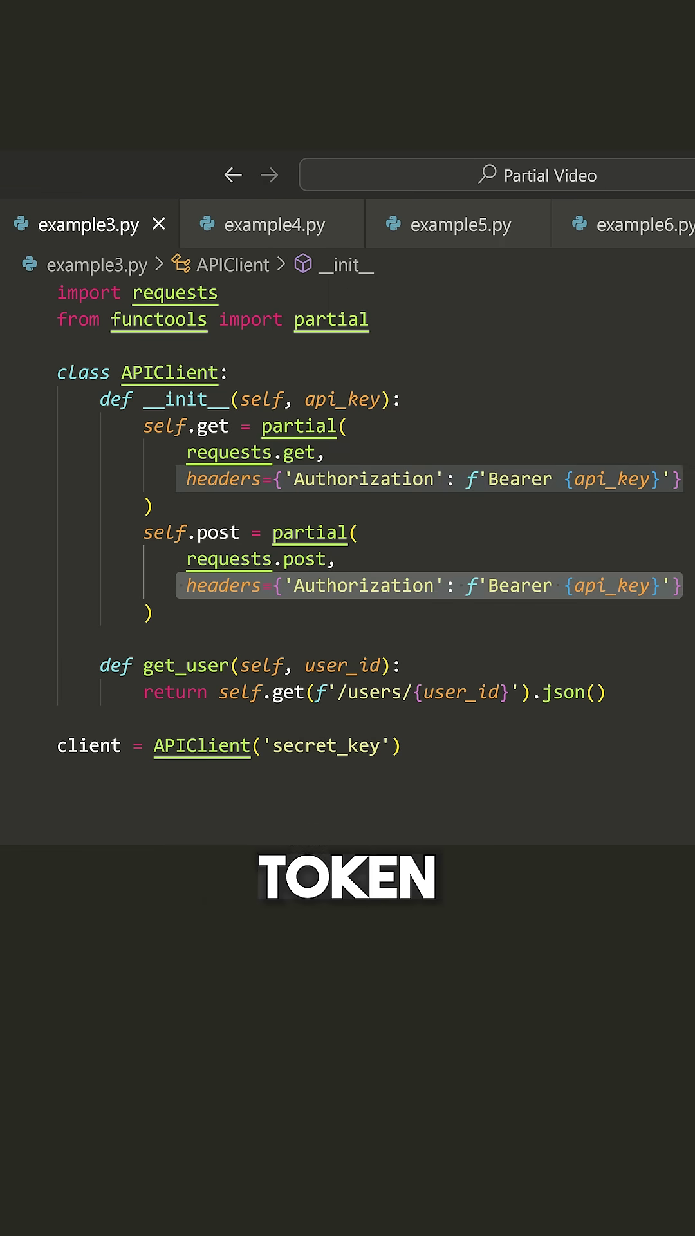
{"action": "scroll", "coordinate": [387, 483], "scroll_direction": "down", "scroll_amount": 2}
{"action": "scroll", "coordinate": [387, 483], "scroll_direction": "down", "scroll_amount": 1}
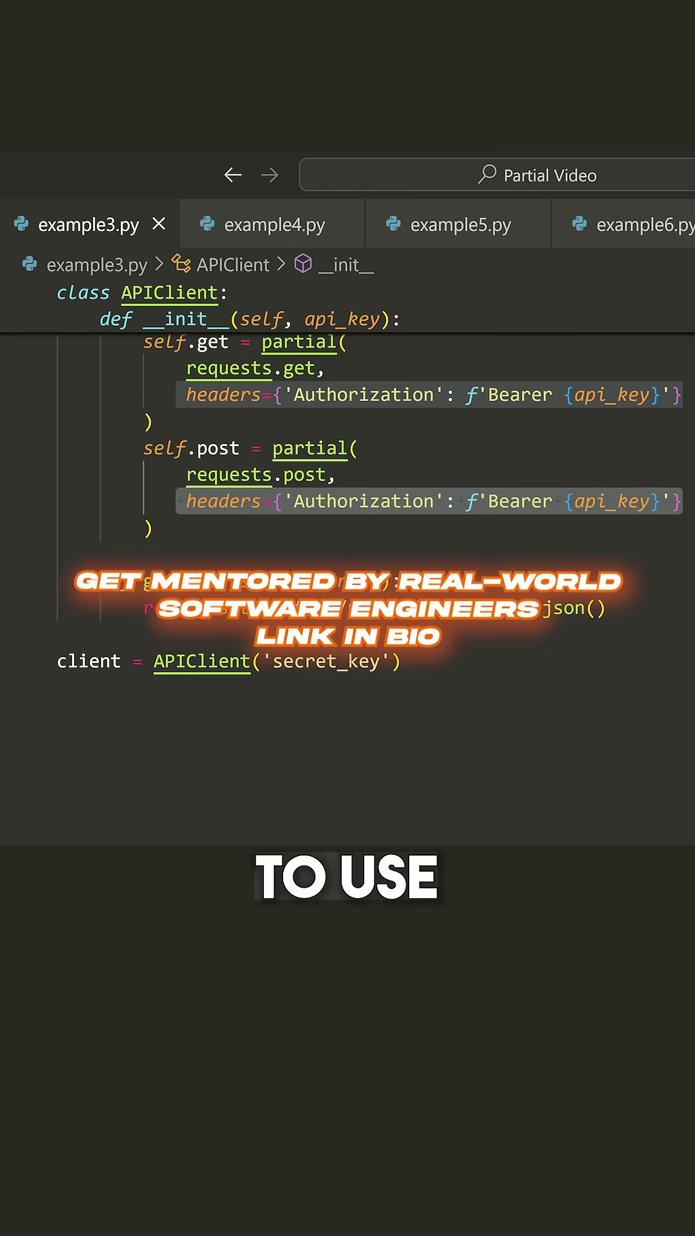
- Add an argument-free client.post() call on a new line below client = APIClient('secret_key')
{"action": "left_click", "coordinate": [415, 688]}
{"action": "key", "text": "Return"}
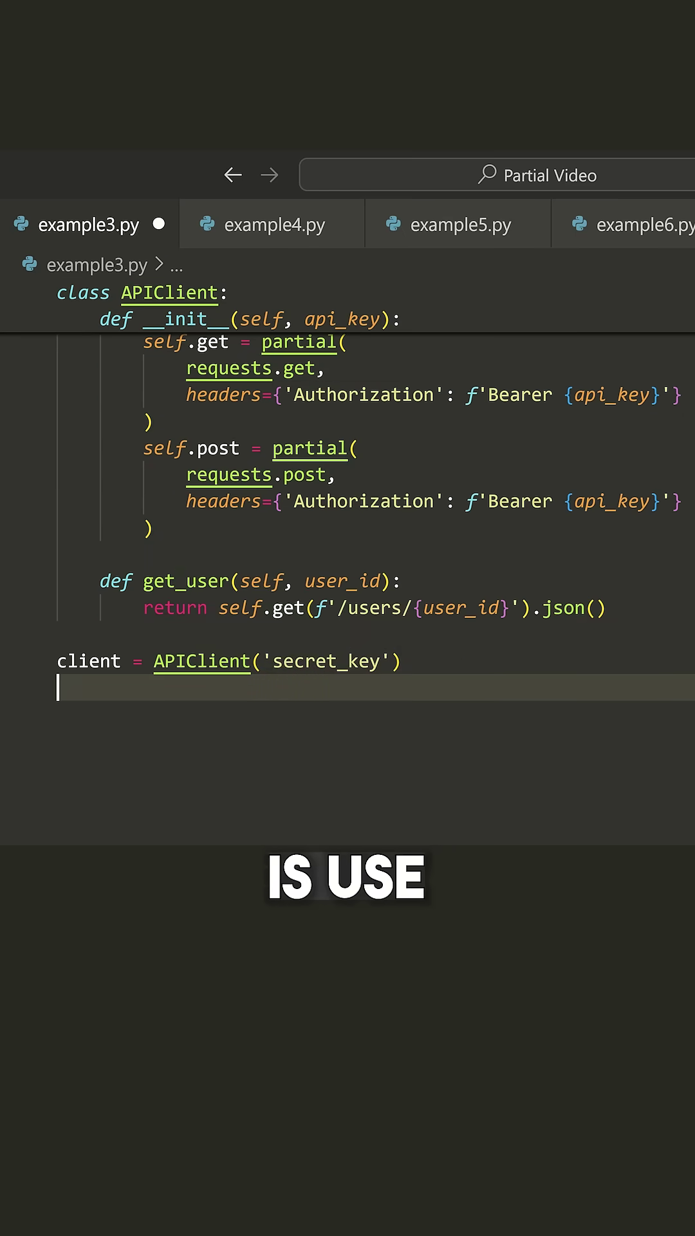
{"action": "left_click_drag", "start_coordinate": [218, 608], "coordinate": [298, 607]}
{"action": "left_click", "coordinate": [97, 689]}
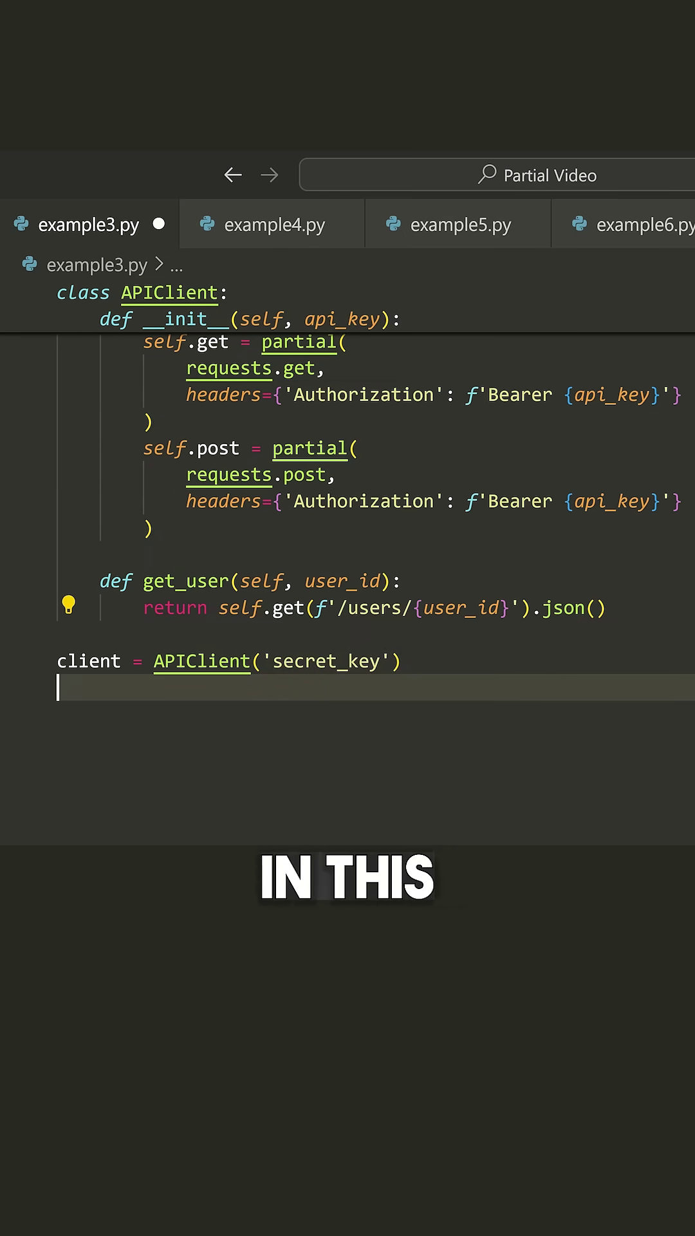
{"action": "type", "text": "seld.po"}
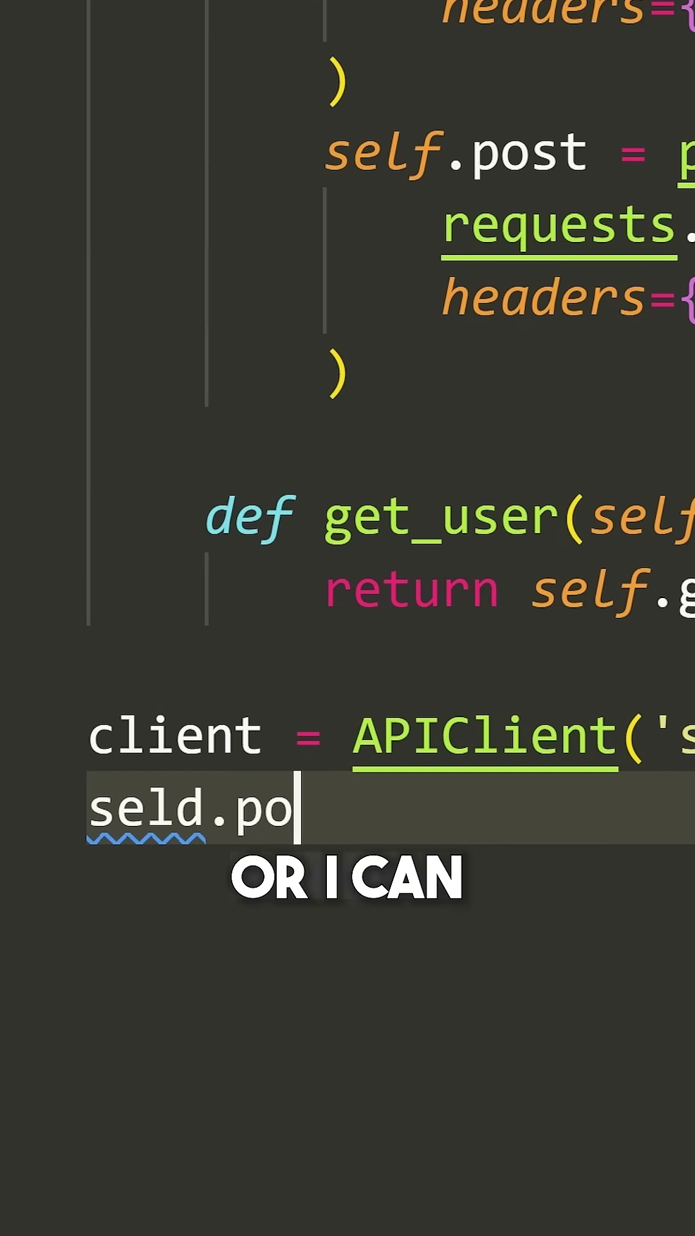
{"action": "key", "text": "BackSpace"}
{"action": "key", "text": "BackSpace"}
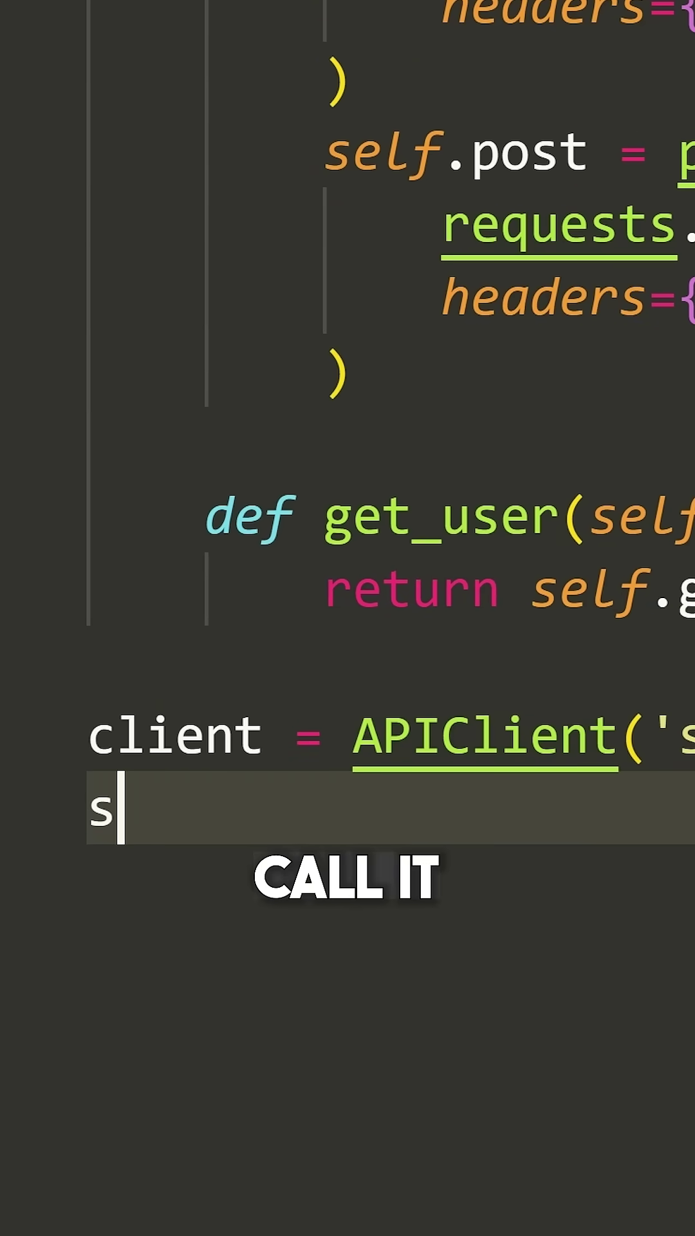
{"action": "key", "text": "BackSpace"}
{"action": "type", "text": "client.post()"}
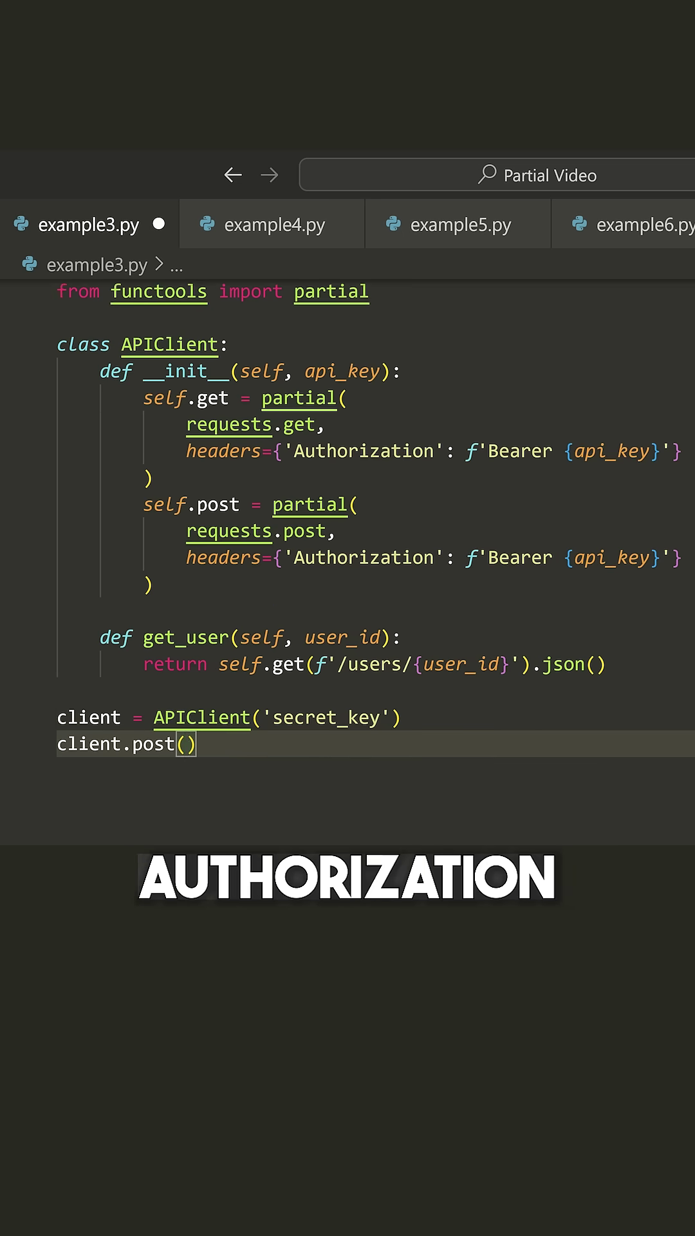
{"action": "scroll", "coordinate": [347, 532], "scroll_direction": "down", "scroll_amount": 1}
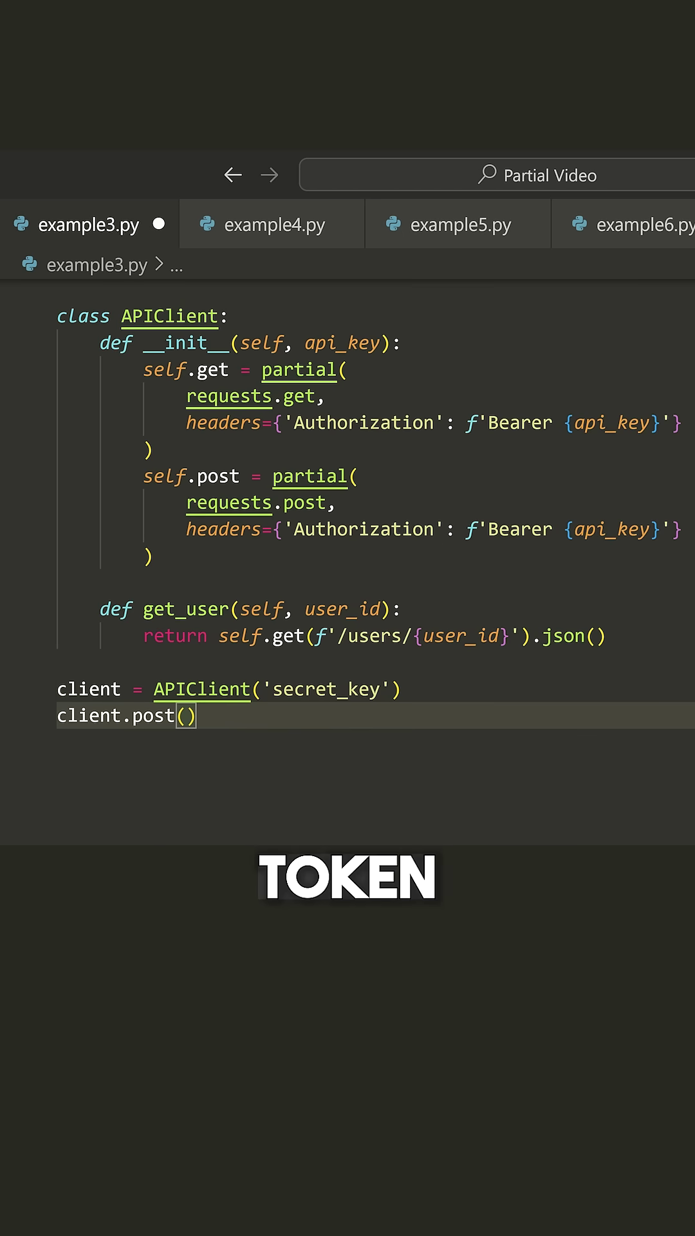
{"action": "key", "text": "Up"}
{"action": "key", "text": "shift+End"}
{"action": "key", "text": "Down"}
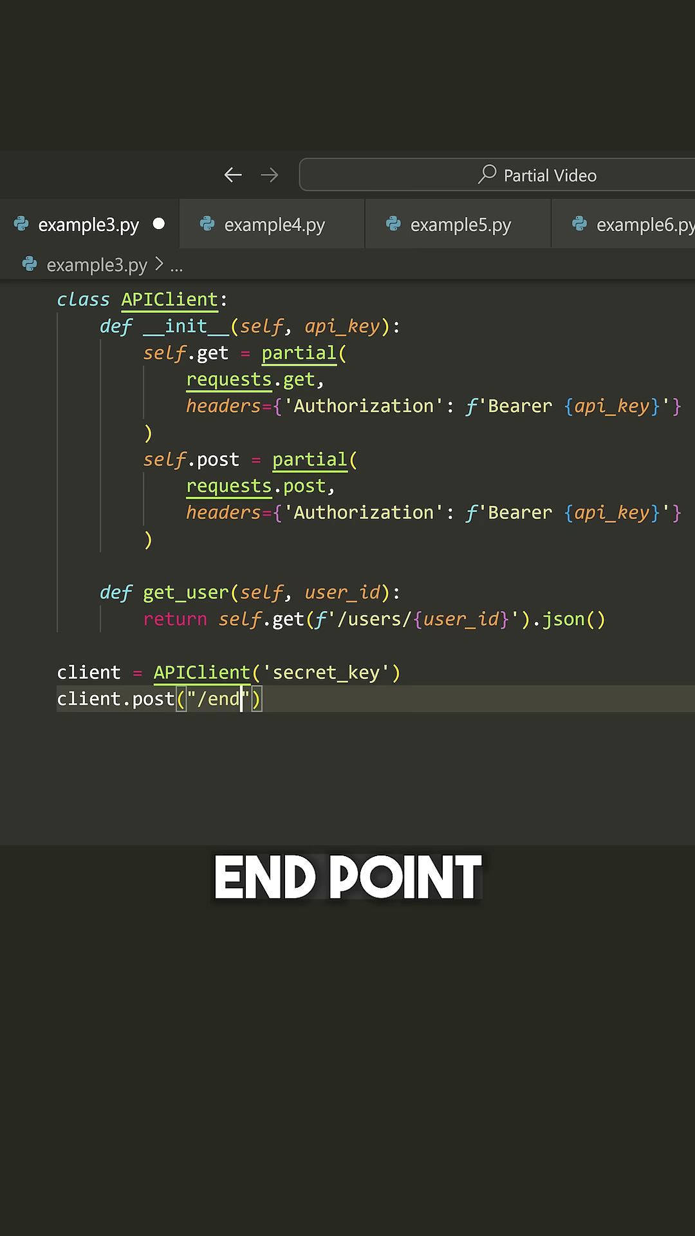
{"action": "key", "text": "BackSpace"}
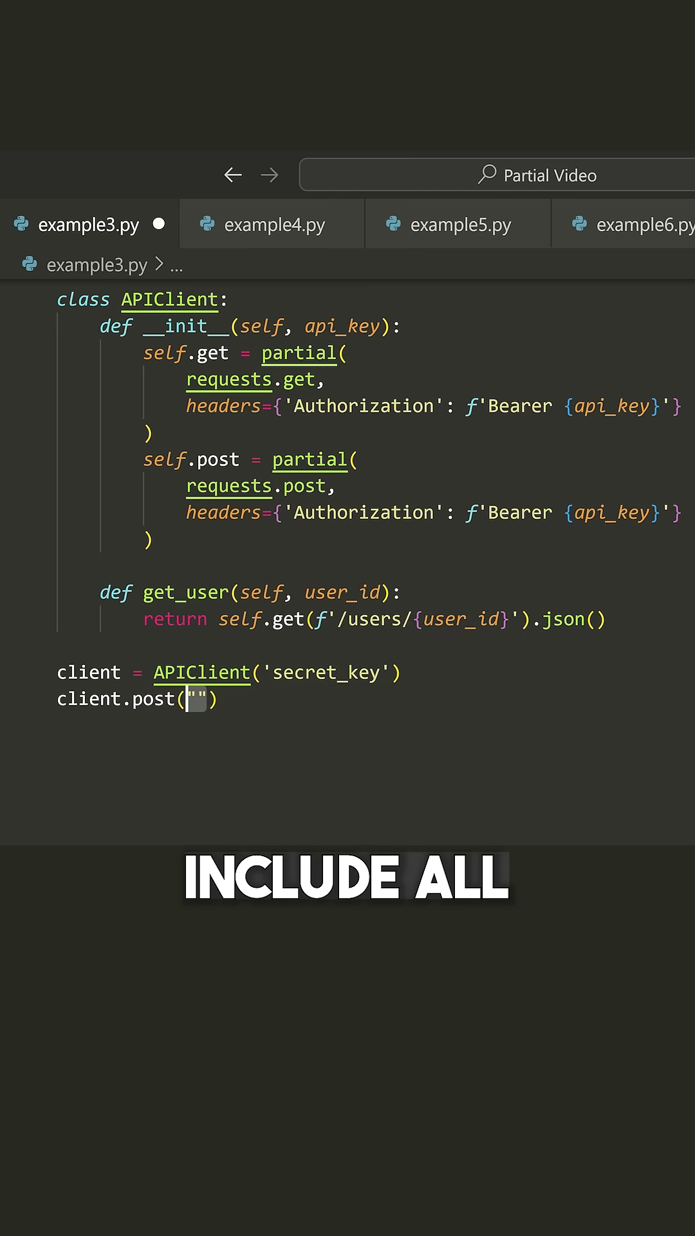
{"action": "key", "text": "BackSpace"}
{"action": "key", "text": "BackSpace"}
{"action": "scroll", "coordinate": [348, 531], "scroll_direction": "up", "scroll_amount": 1}
{"action": "scroll", "coordinate": [348, 532], "scroll_direction": "down", "scroll_amount": 1}
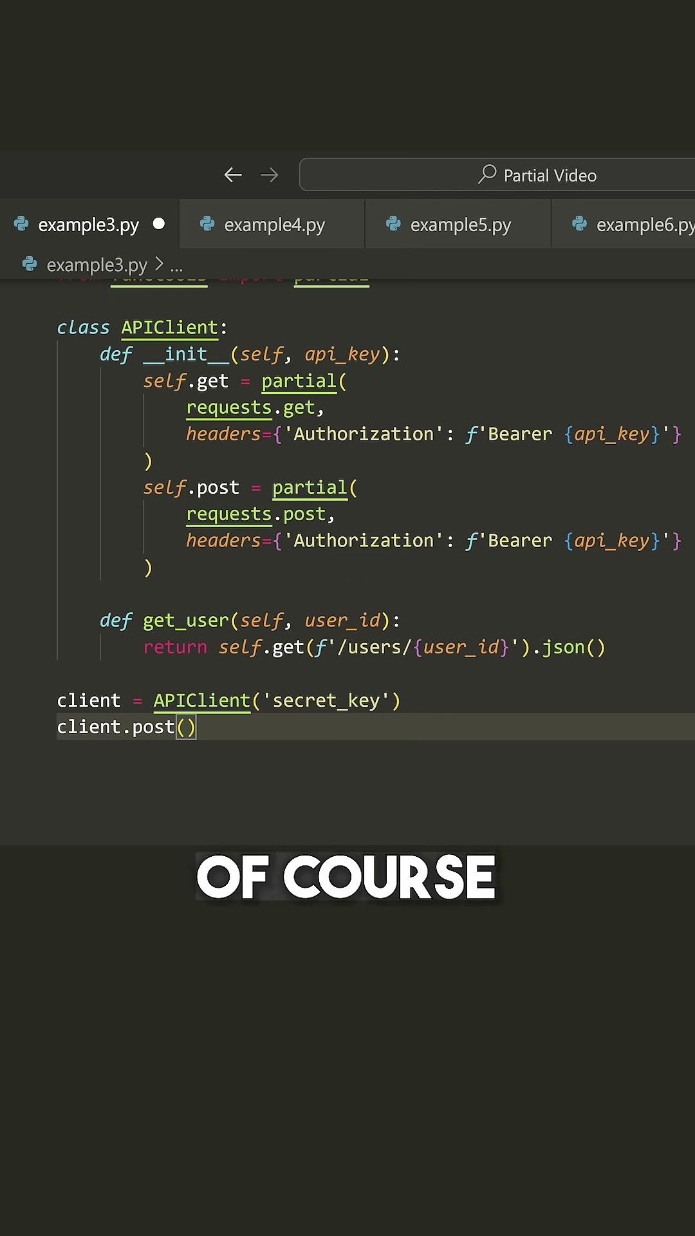
{"action": "left_click_drag", "start_coordinate": [187, 541], "coordinate": [681, 540]}
{"action": "left_click", "coordinate": [680, 541]}
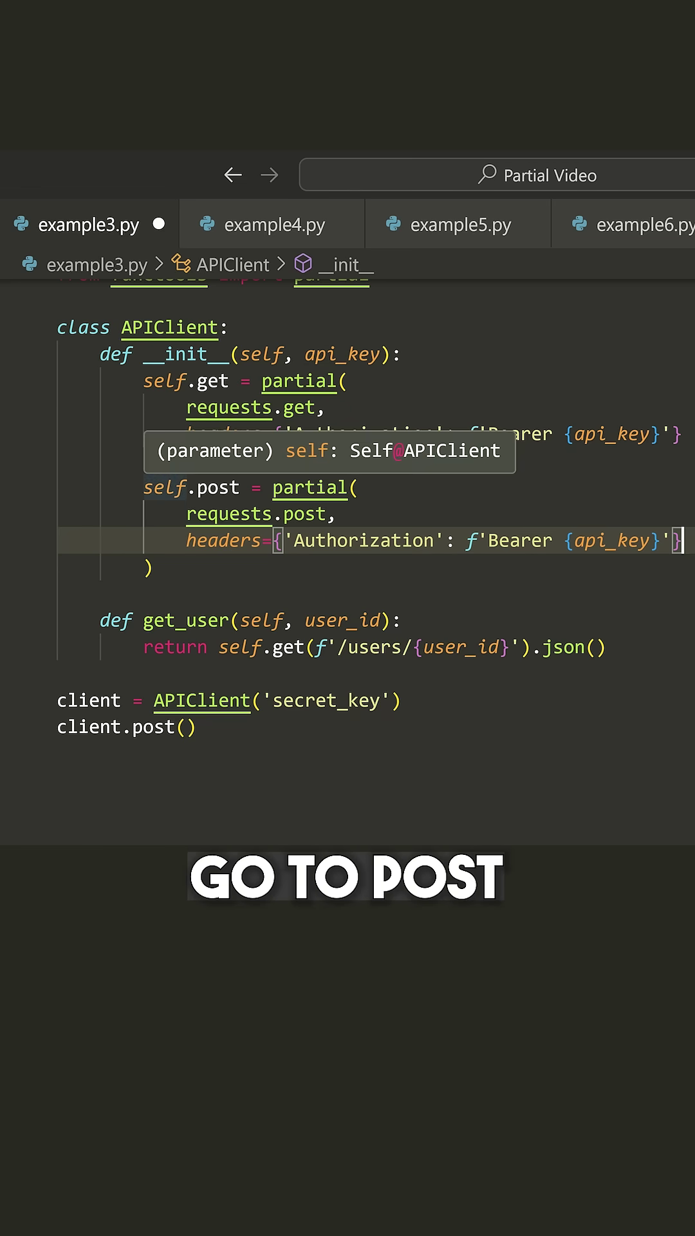
{"action": "scroll", "coordinate": [399, 496], "scroll_direction": "down", "scroll_amount": 4}
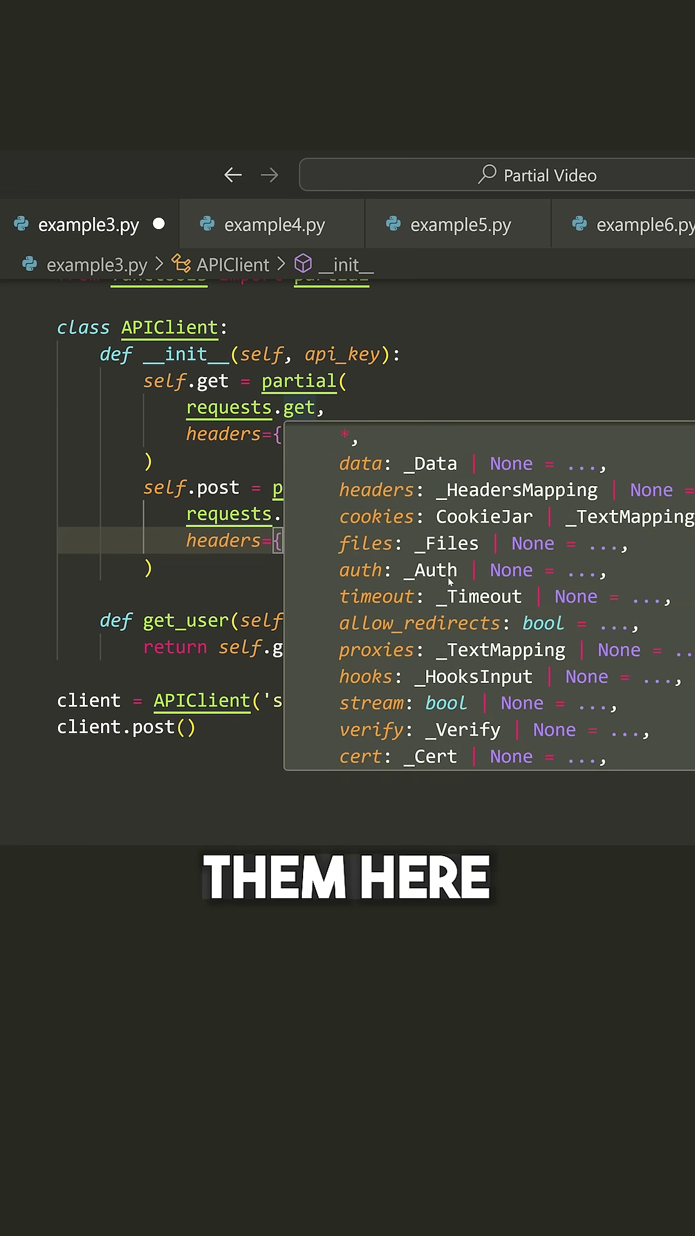
{"action": "scroll", "coordinate": [399, 496], "scroll_direction": "down", "scroll_amount": 3}
{"action": "scroll", "coordinate": [435, 541], "scroll_direction": "up", "scroll_amount": 3}
{"action": "scroll", "coordinate": [452, 552], "scroll_direction": "up", "scroll_amount": 2}
{"action": "left_click", "coordinate": [351, 382]}
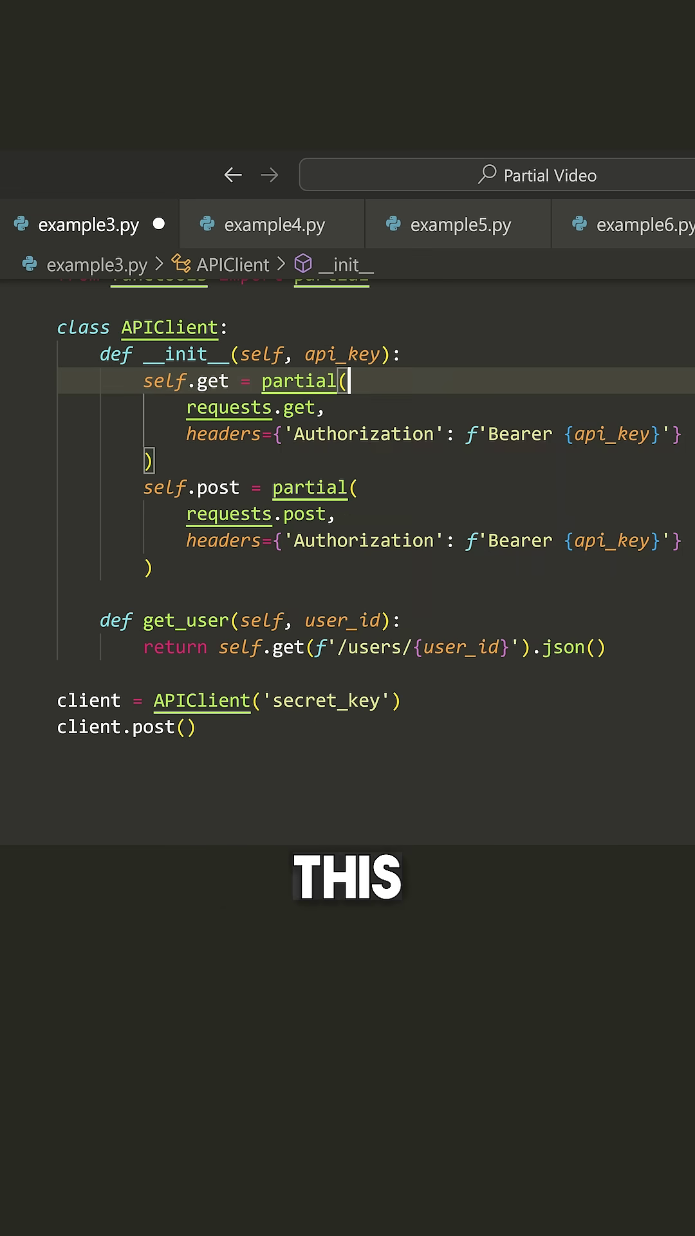